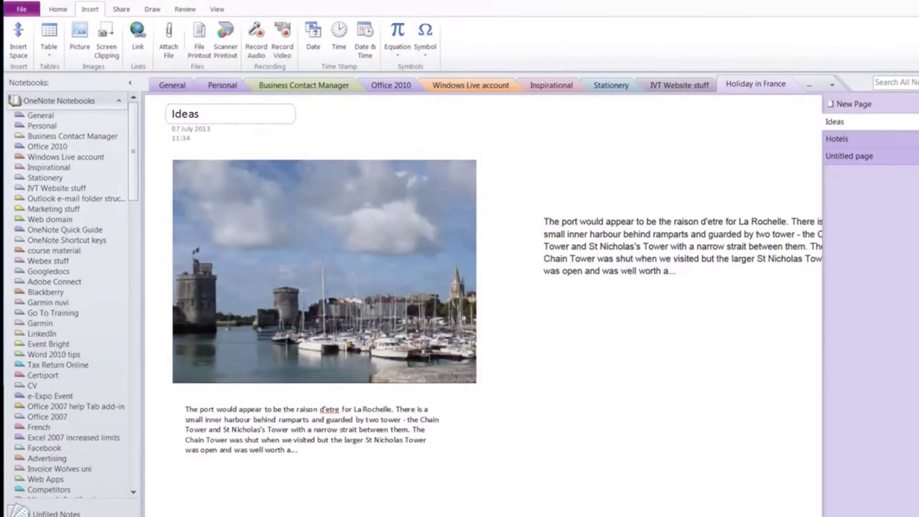
- Look at the notebook's sharing options for web and network, then return to the notebook page
{"action": "left_click", "coordinate": [20, 12]}
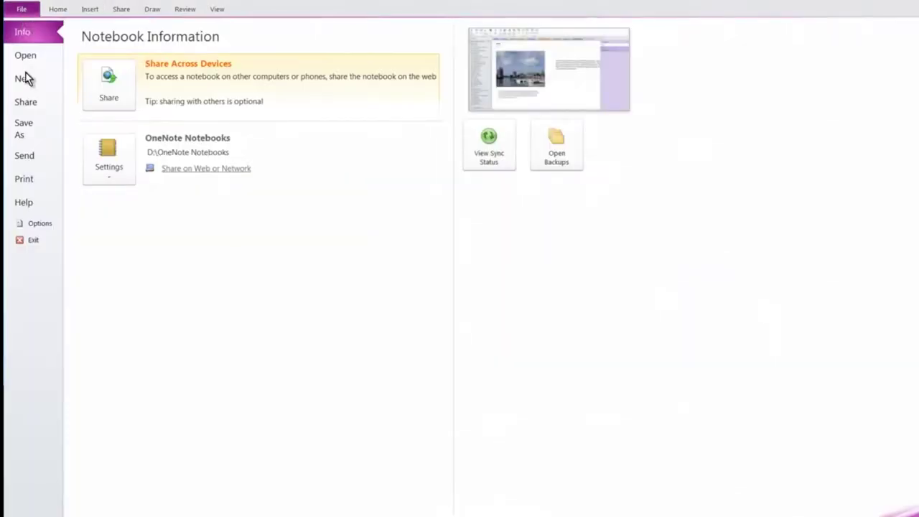
{"action": "left_click", "coordinate": [26, 103]}
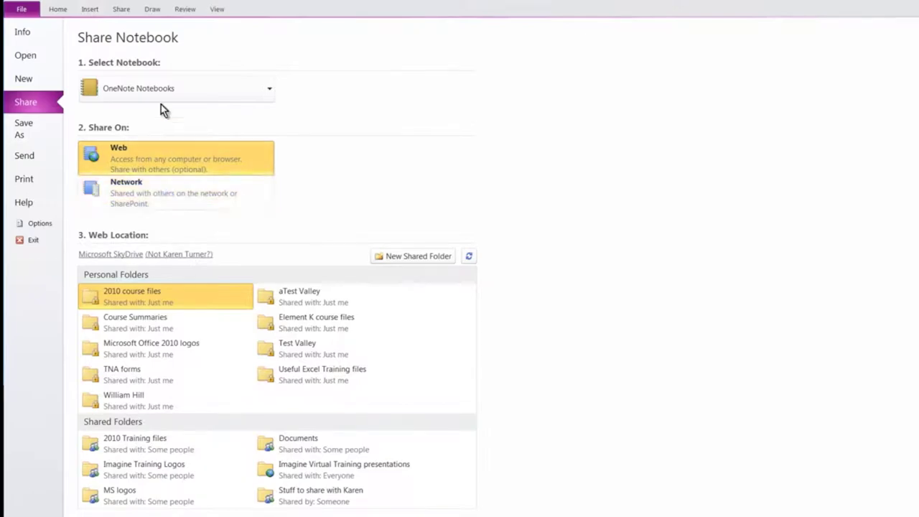
{"action": "left_click", "coordinate": [56, 10]}
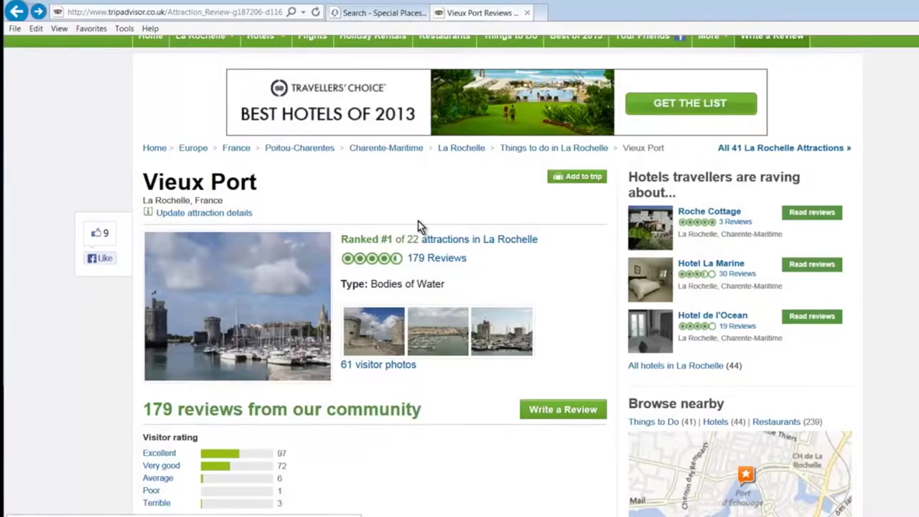
- Open the harbour photo in the Vieux Port gallery, take a screen clipping of it and send it to the LinkedIn section
{"action": "left_click", "coordinate": [454, 348]}
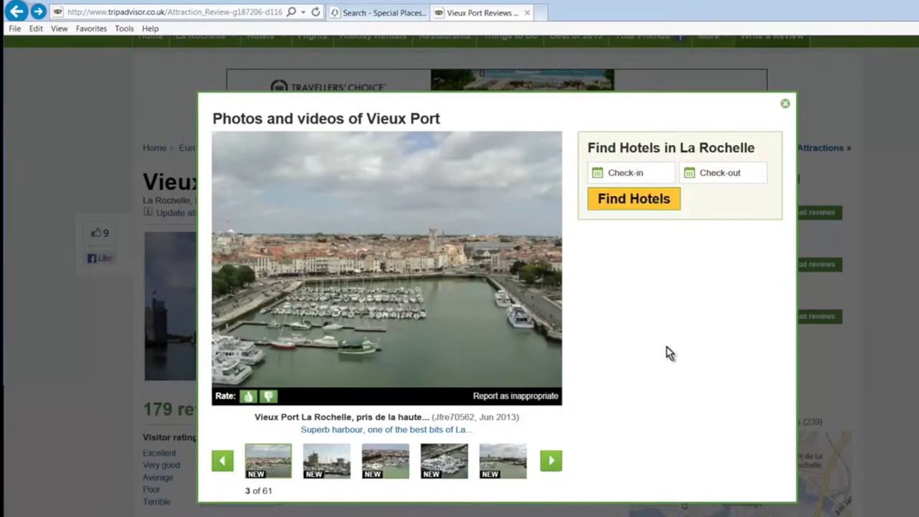
{"action": "key", "text": "Print"}
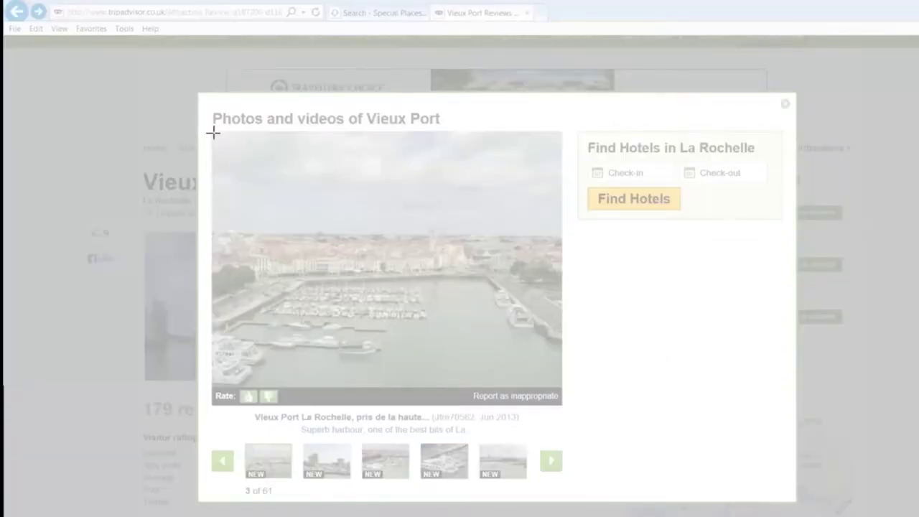
{"action": "left_click_drag", "start_coordinate": [212, 133], "coordinate": [563, 388]}
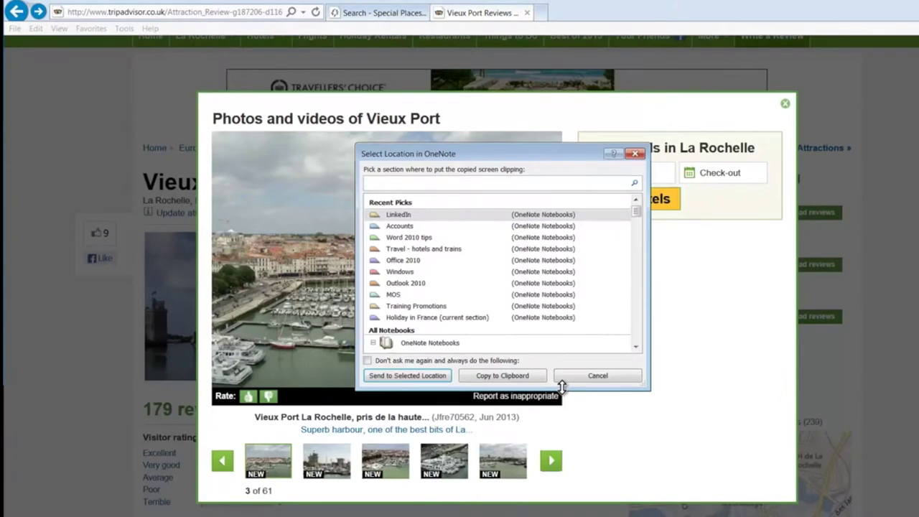
{"action": "left_click", "coordinate": [416, 376]}
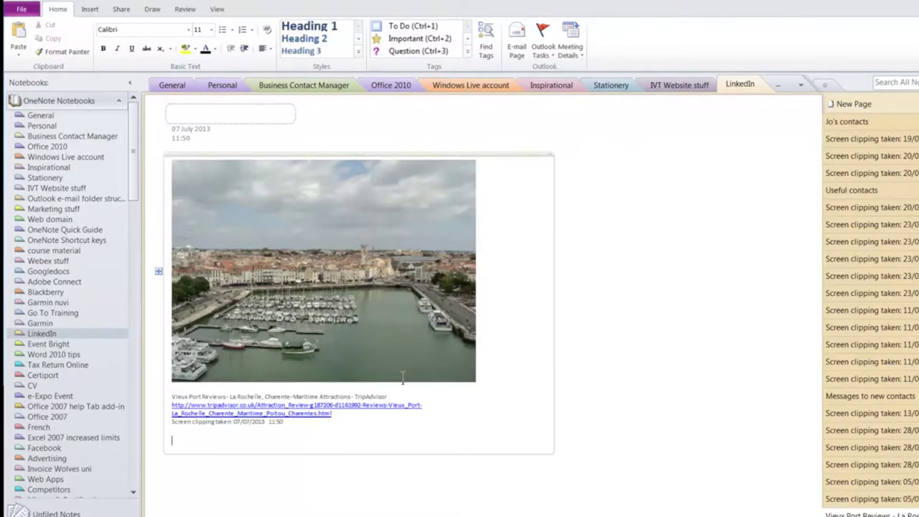
- Return to the browser, show the harbour towers photo, clip it and send the clipping to the Holiday in France section
{"action": "key", "text": "alt+Tab"}
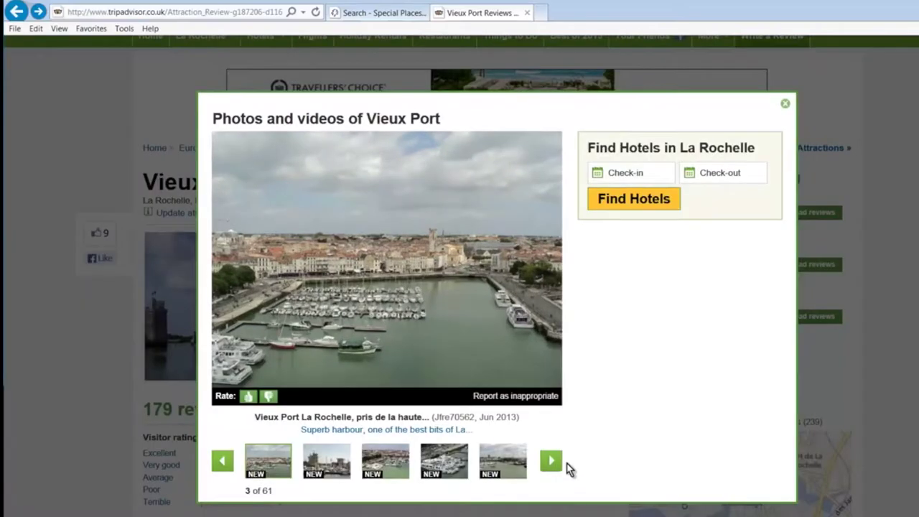
{"action": "left_click", "coordinate": [538, 259]}
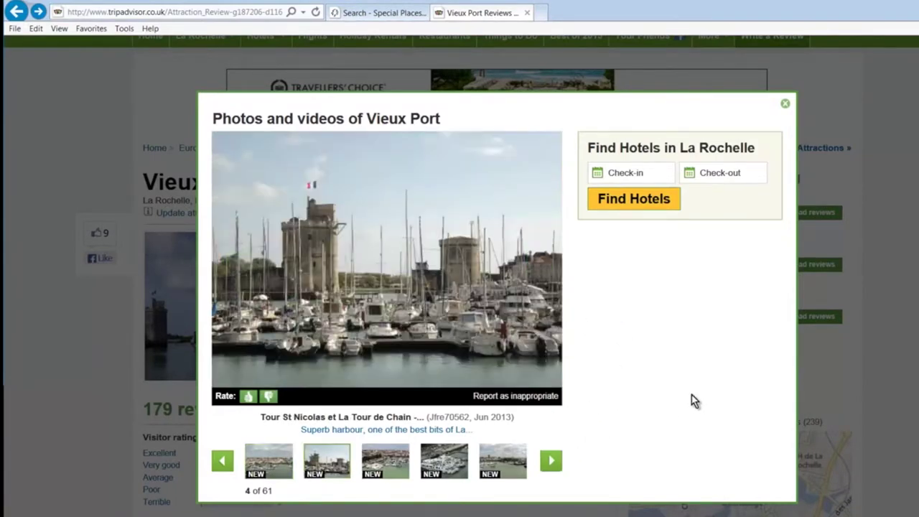
{"action": "key", "text": "Print"}
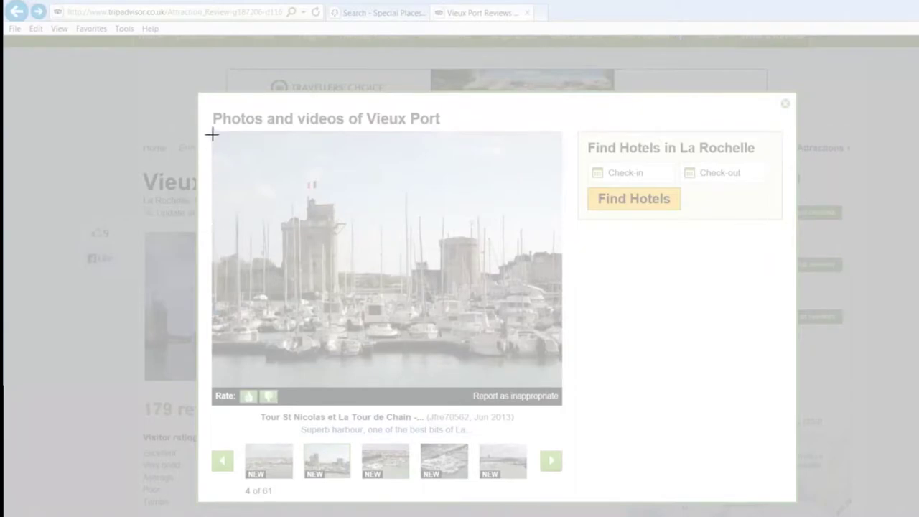
{"action": "left_click_drag", "start_coordinate": [212, 134], "coordinate": [561, 386]}
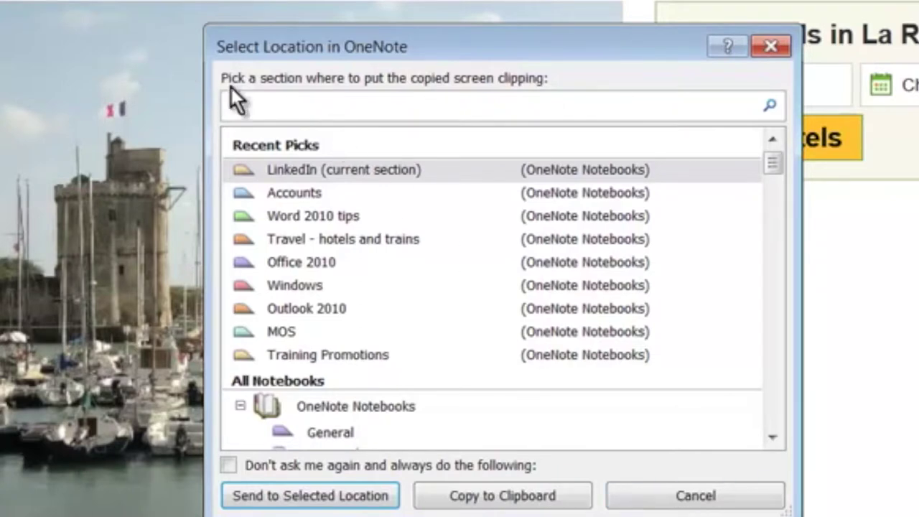
{"action": "type", "text": "holida"}
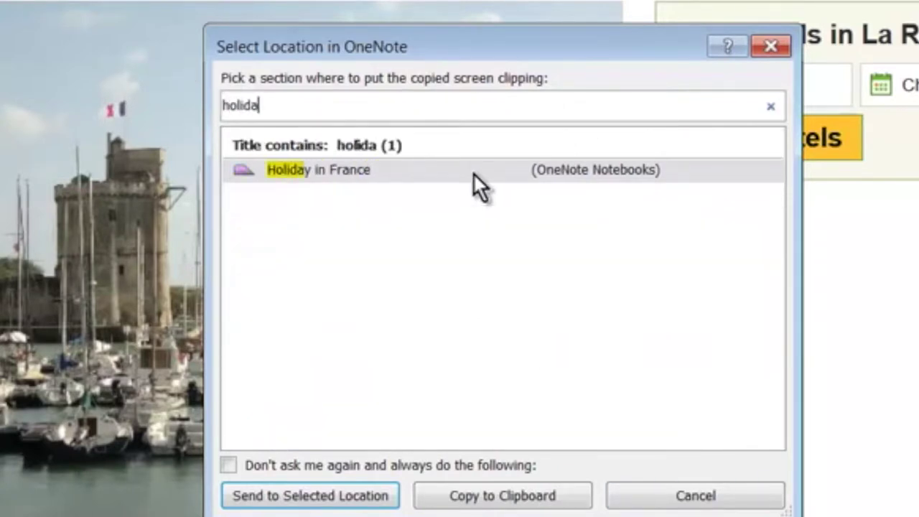
{"action": "left_click", "coordinate": [385, 169]}
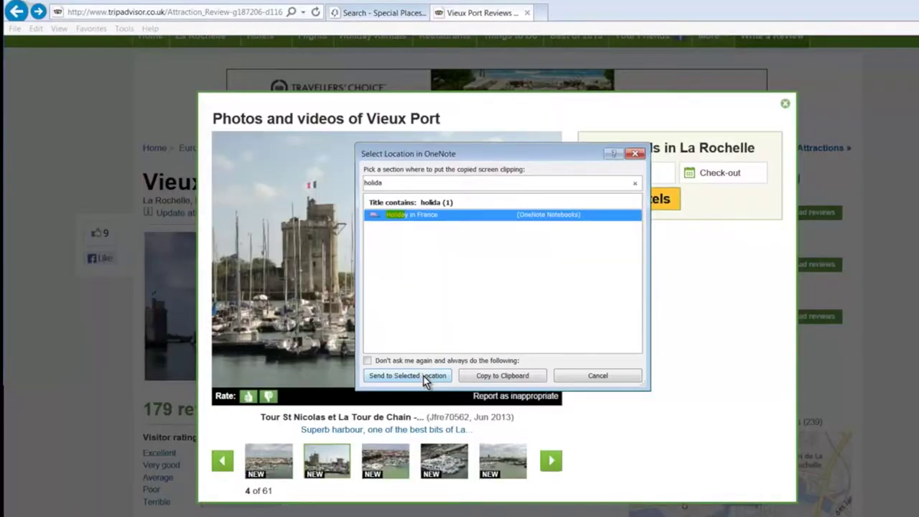
{"action": "left_click", "coordinate": [348, 496]}
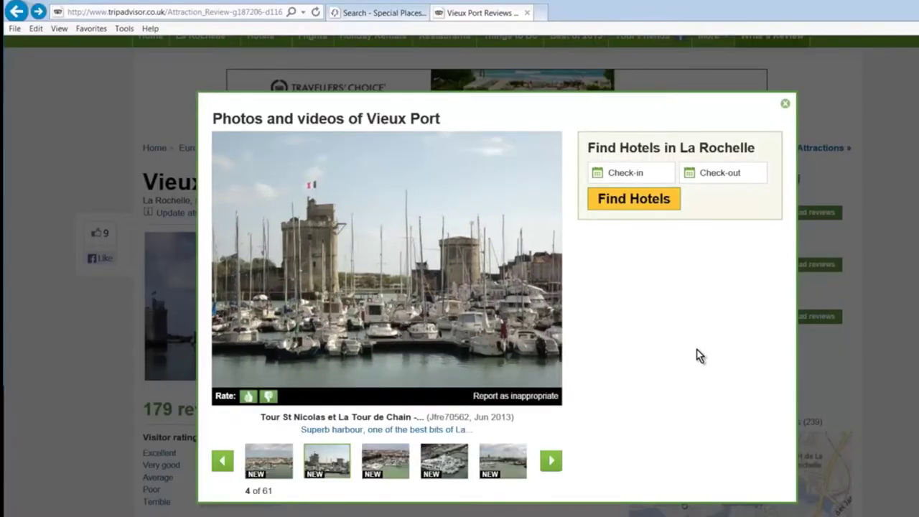
- Browse the La Rochelle hotels, then open the Les Cernailles details from the Sawday's search results and find its description
{"action": "left_click", "coordinate": [640, 206]}
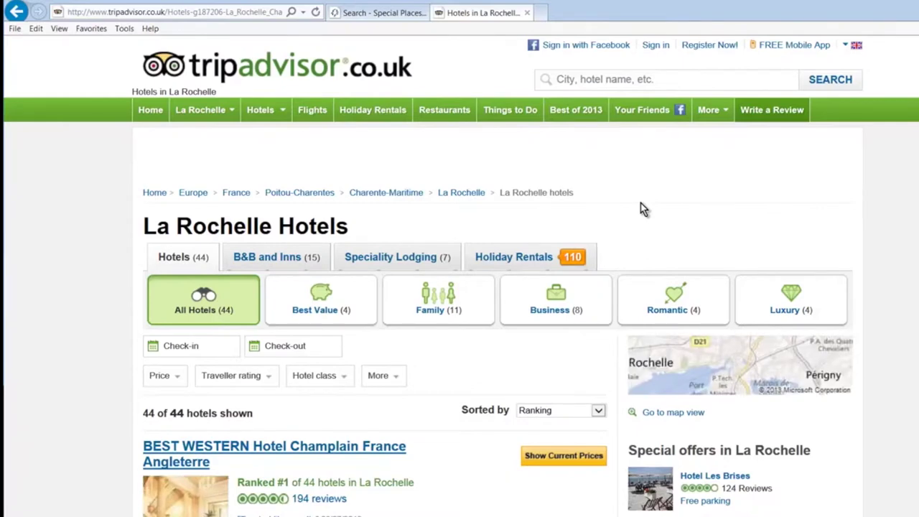
{"action": "scroll", "coordinate": [643, 208], "scroll_direction": "down", "scroll_amount": 5}
{"action": "left_click", "coordinate": [394, 15]}
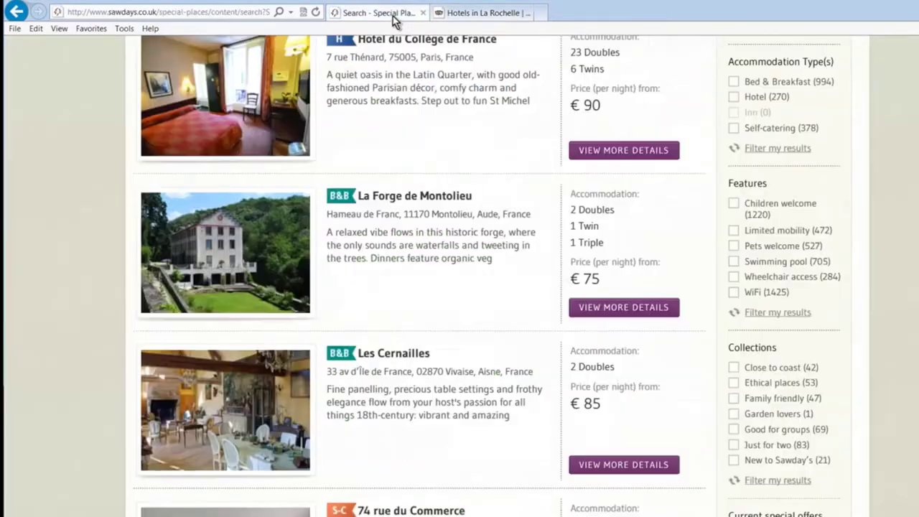
{"action": "scroll", "coordinate": [537, 374], "scroll_direction": "down", "scroll_amount": 2}
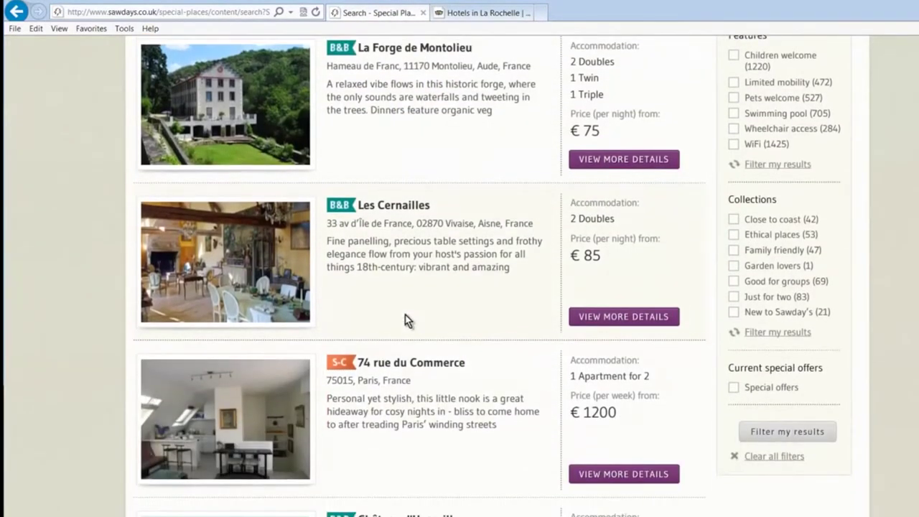
{"action": "left_click", "coordinate": [602, 311]}
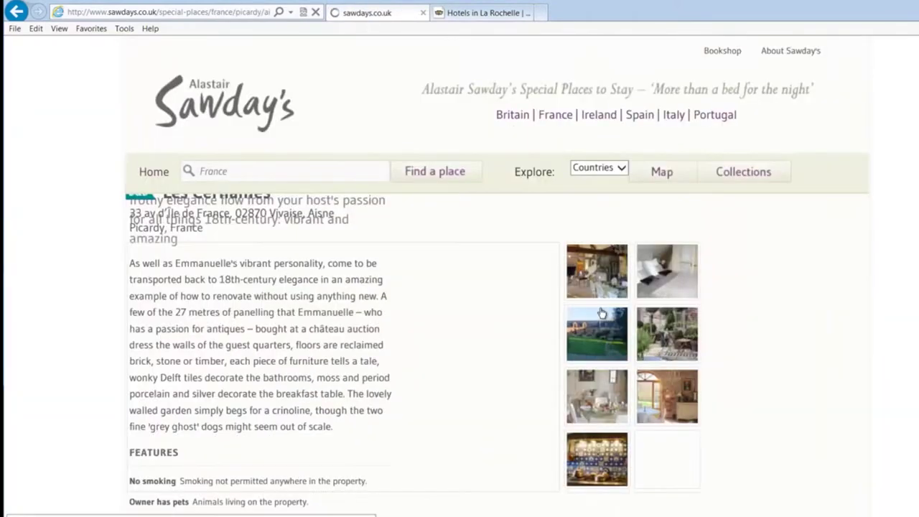
{"action": "scroll", "coordinate": [583, 218], "scroll_direction": "down", "scroll_amount": 3}
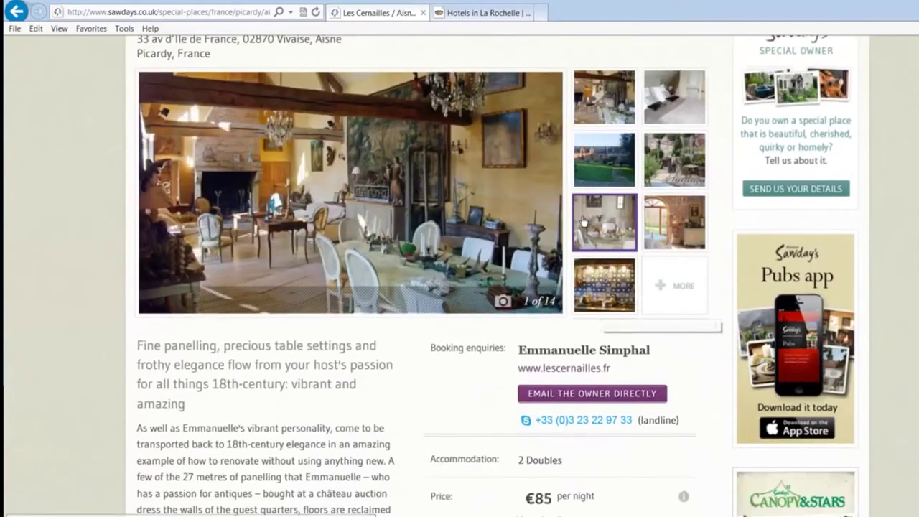
{"action": "scroll", "coordinate": [583, 220], "scroll_direction": "down", "scroll_amount": 2}
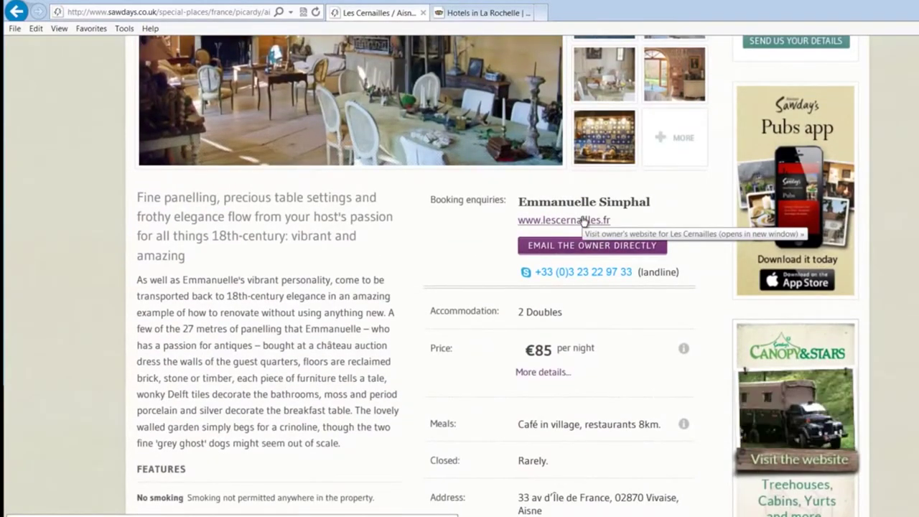
- Take a screen clipping of the Les Cernailles description text and send it to the Holiday in France section
{"action": "key", "text": "Print"}
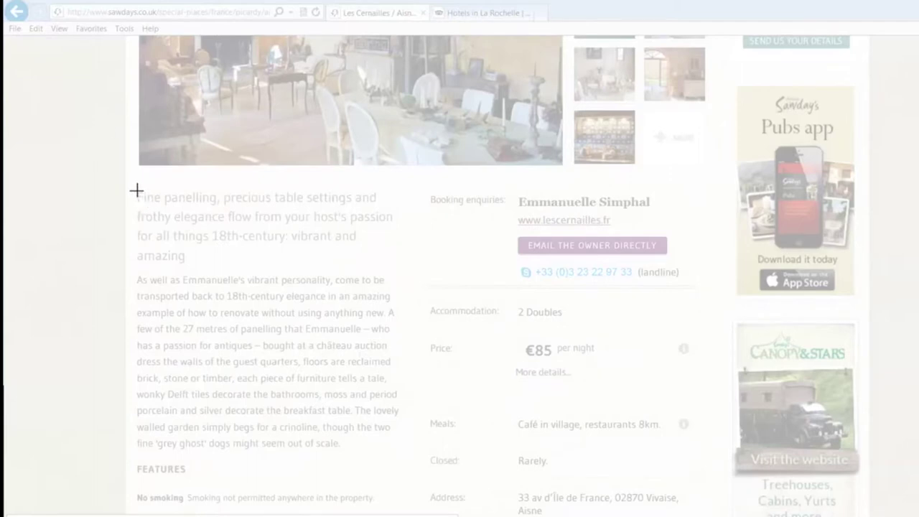
{"action": "left_click_drag", "start_coordinate": [129, 185], "coordinate": [418, 457]}
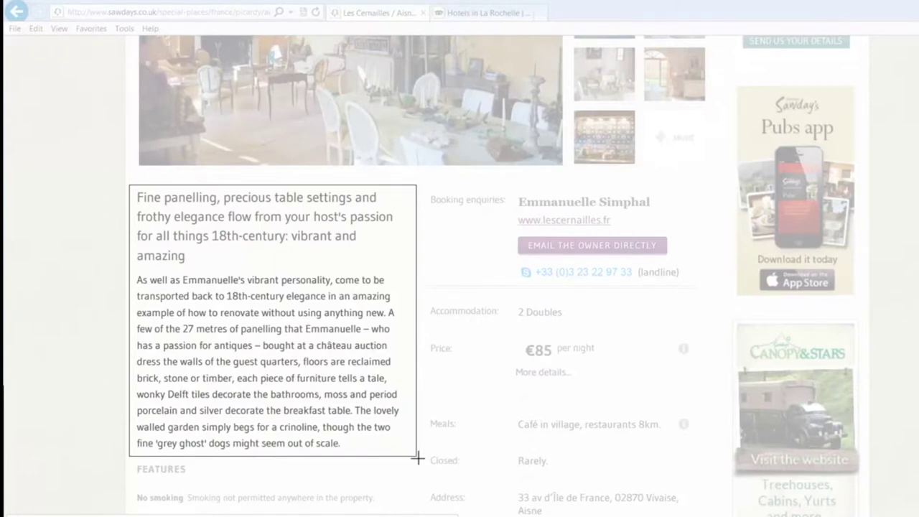
{"action": "left_click_drag", "start_coordinate": [418, 458], "coordinate": [410, 459]}
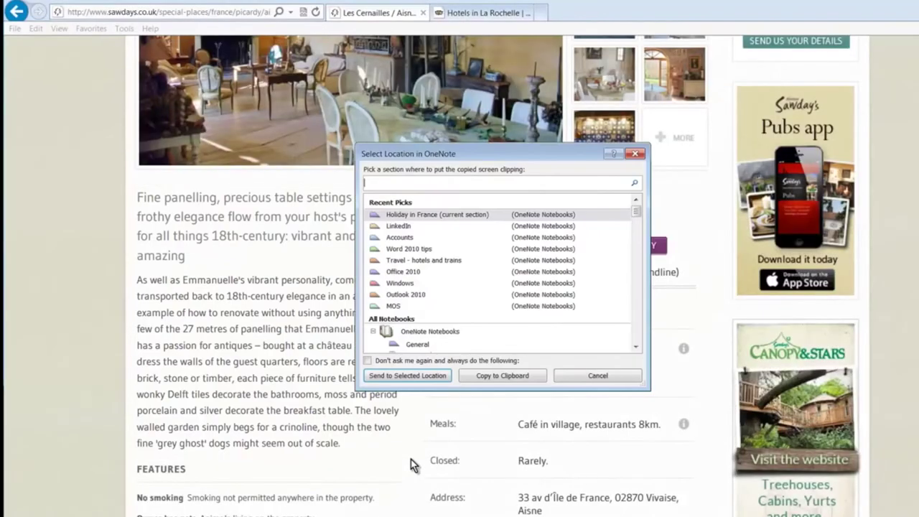
{"action": "left_click", "coordinate": [411, 376]}
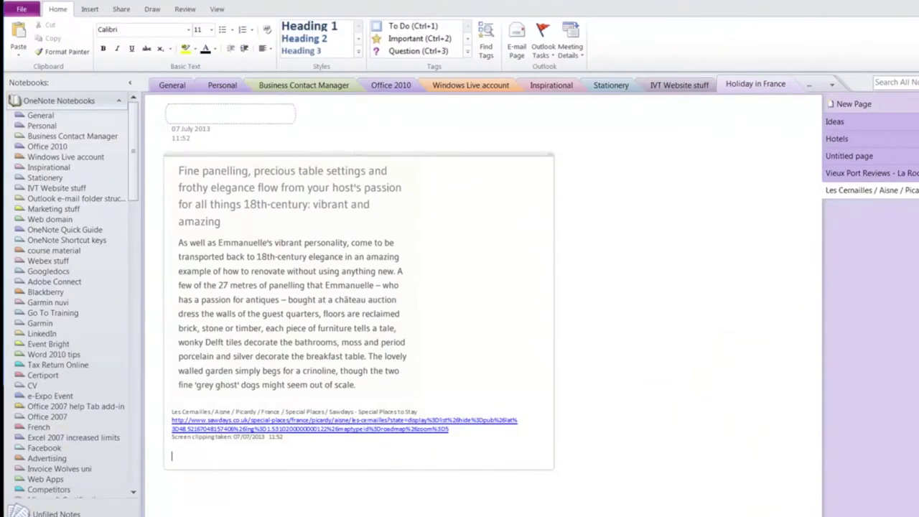
- Check the Vieux Port clipping page, then copy the text from the Les Cernailles picture and paste it beneath the clipping's source link
{"action": "left_click", "coordinate": [873, 175]}
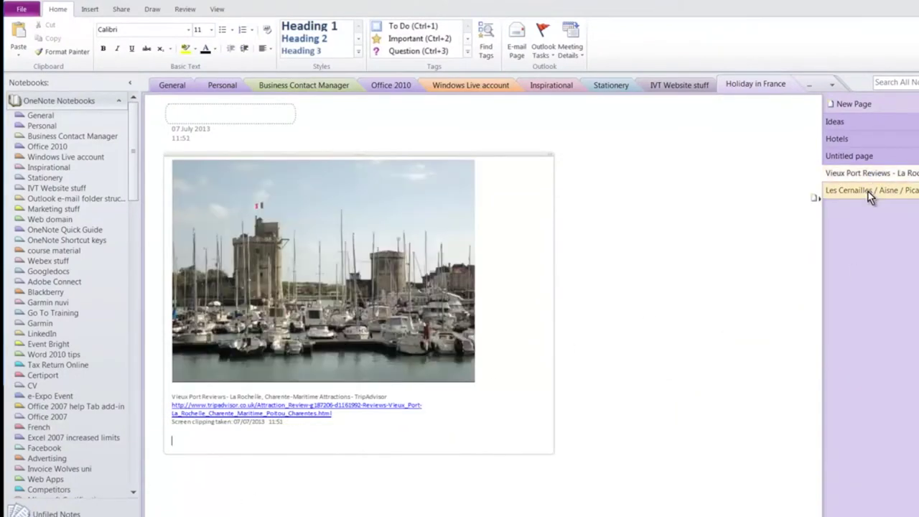
{"action": "left_click", "coordinate": [868, 192]}
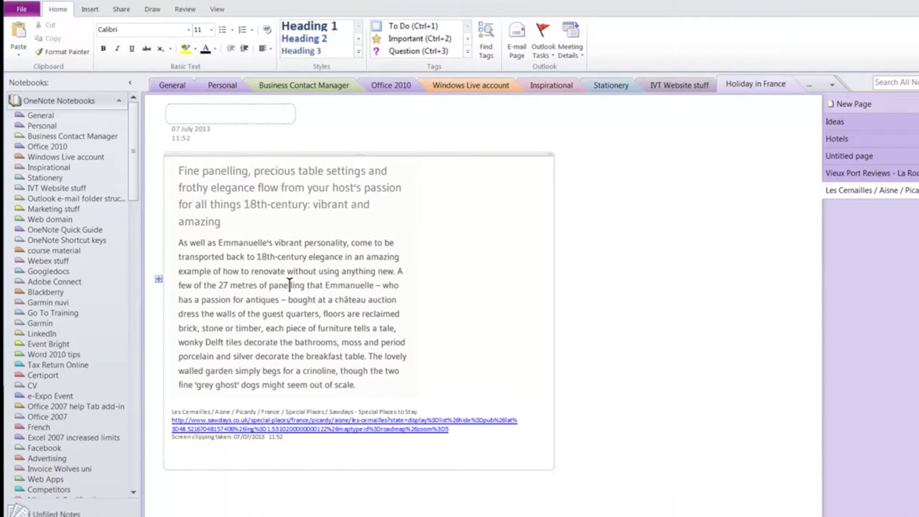
{"action": "right_click", "coordinate": [290, 284]}
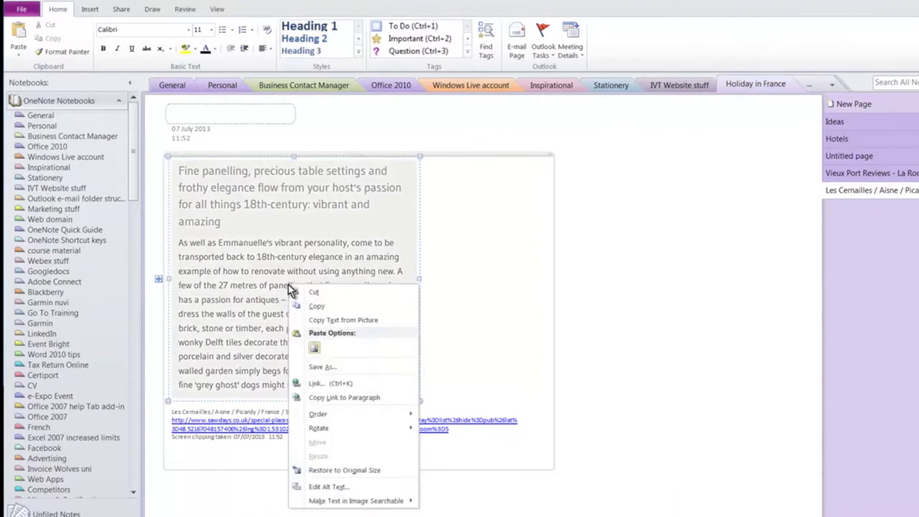
{"action": "left_click", "coordinate": [319, 322]}
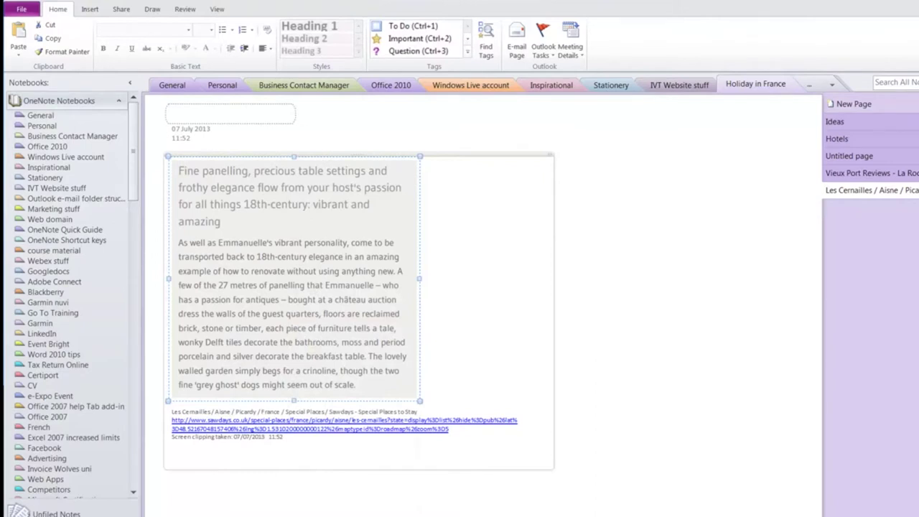
{"action": "left_click", "coordinate": [201, 492]}
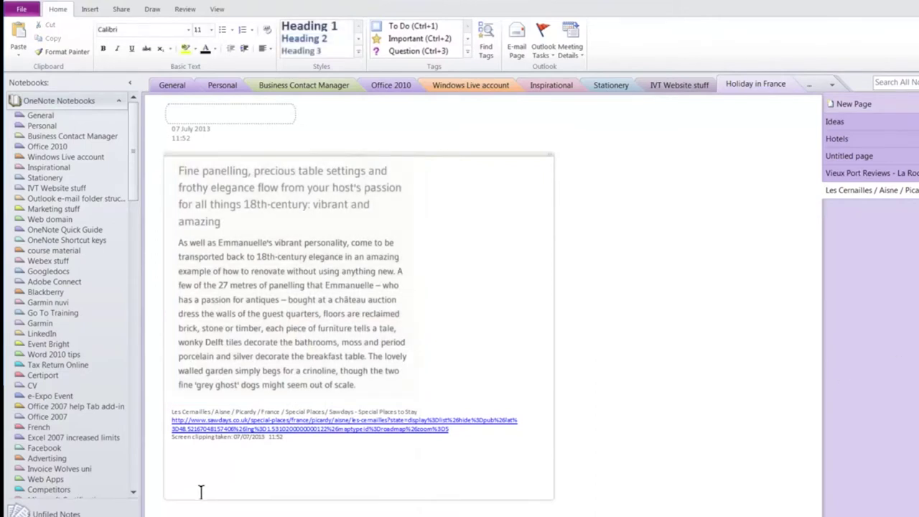
{"action": "key", "text": "ctrl+v"}
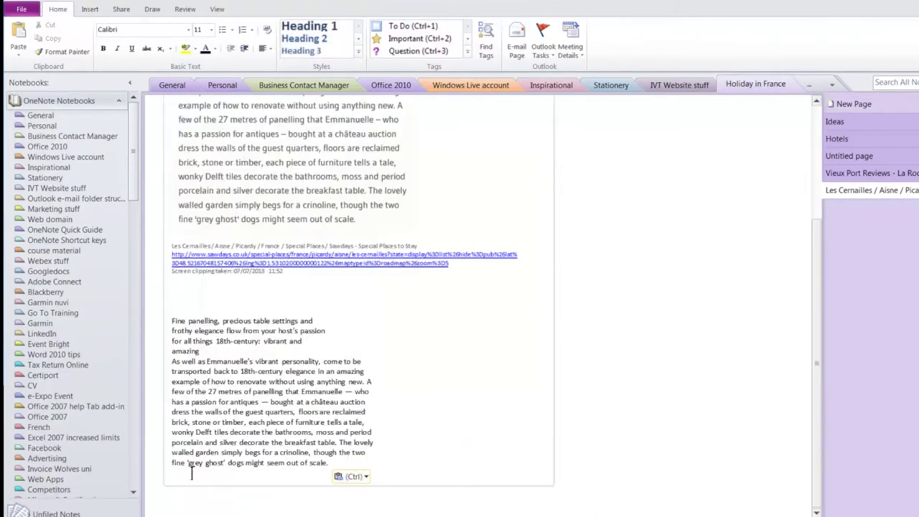
- Bold the word "floors" in the pasted text and tag the line beginning "porcelain and silver" as Important
{"action": "left_click_drag", "start_coordinate": [170, 321], "coordinate": [372, 453]}
{"action": "left_click", "coordinate": [310, 419]}
{"action": "double_click", "coordinate": [308, 413]}
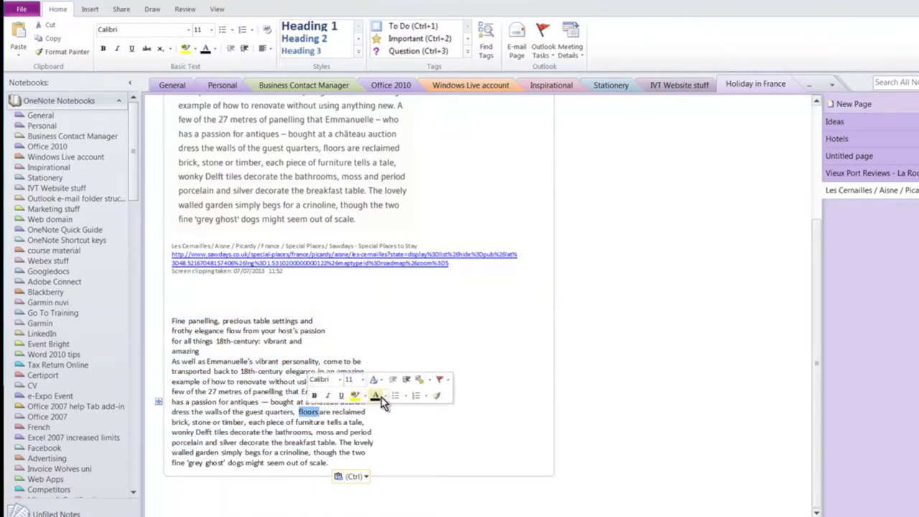
{"action": "left_click", "coordinate": [317, 396]}
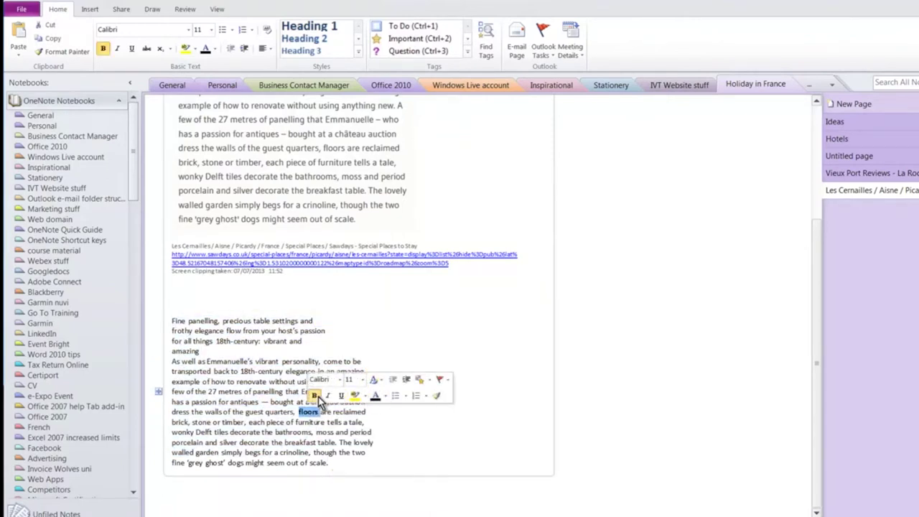
{"action": "left_click", "coordinate": [390, 442]}
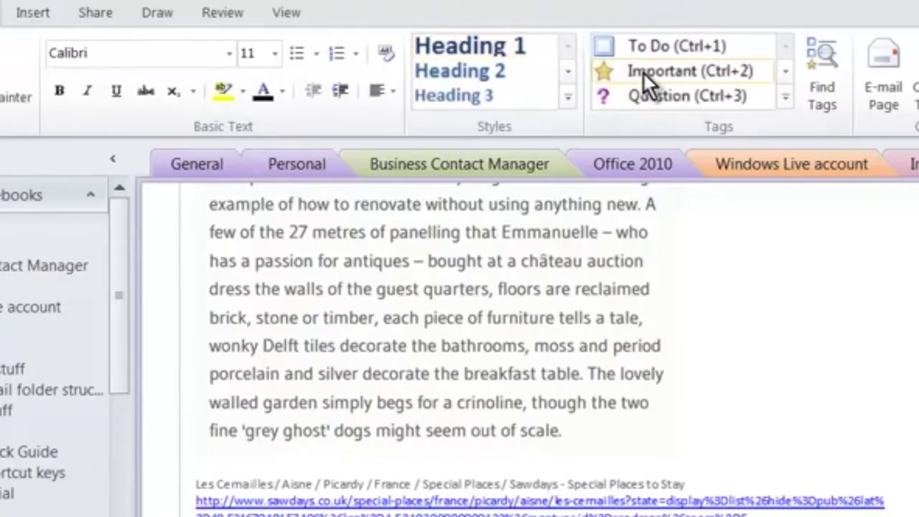
{"action": "left_click", "coordinate": [395, 38]}
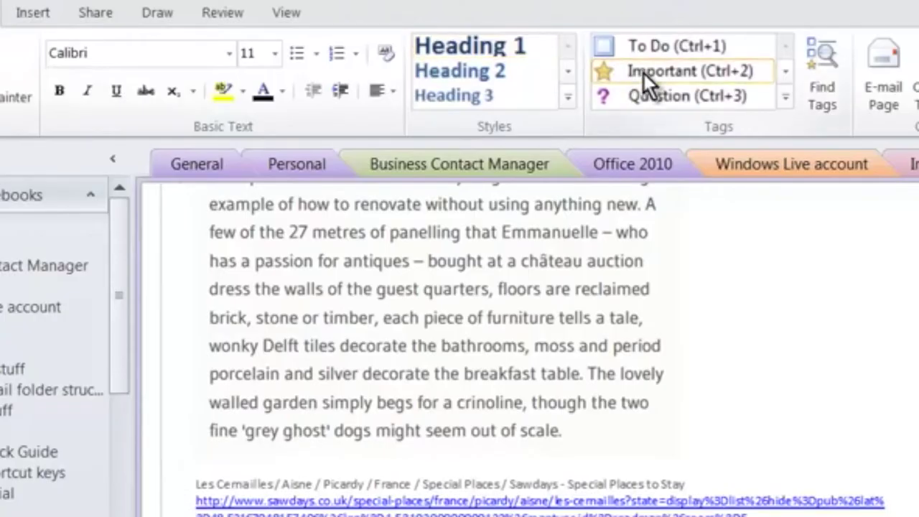